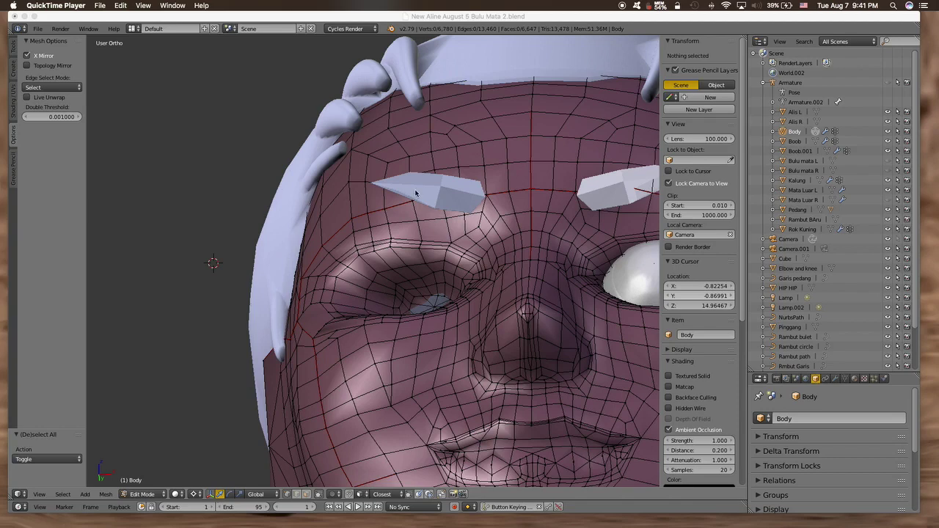
Add a plane mesh inside the head and orbit the view to see it at an angle.
click(179, 496)
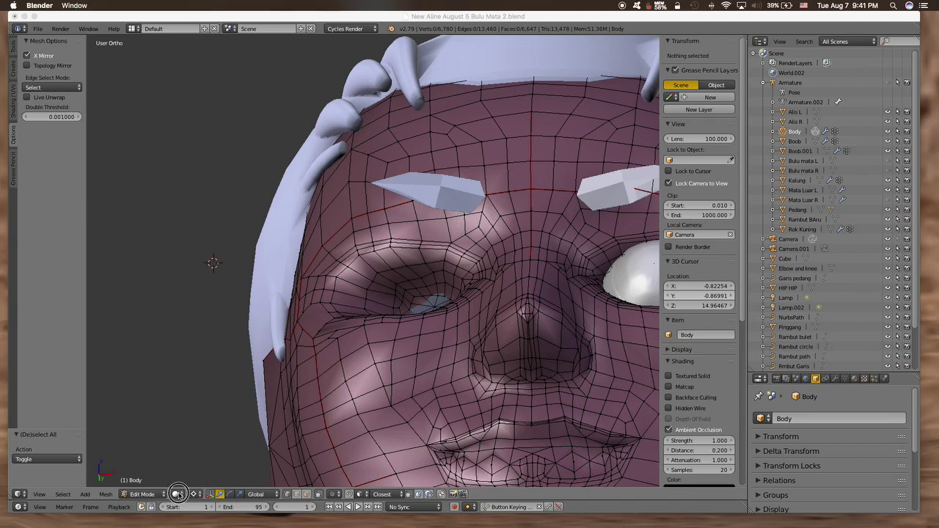
click(86, 495)
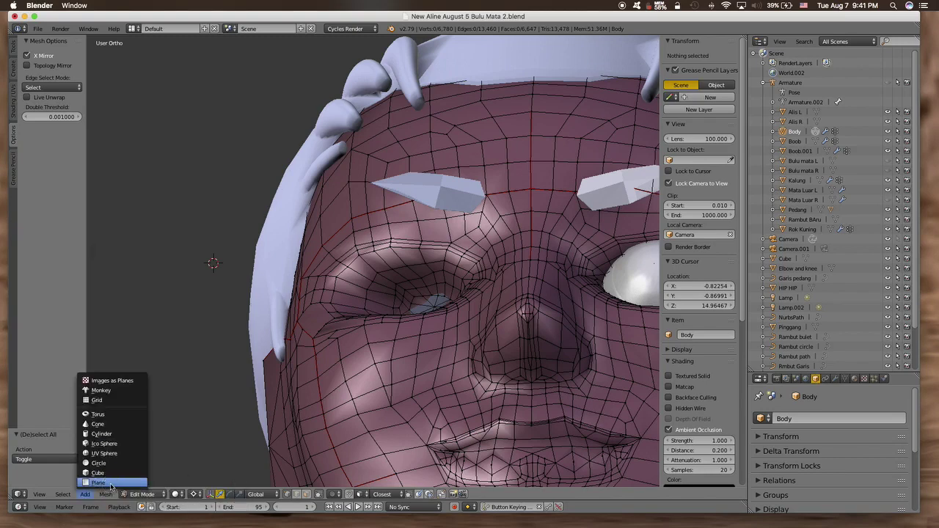
click(99, 484)
scroll(296, 361, down, 3)
scroll(296, 361, down, 2)
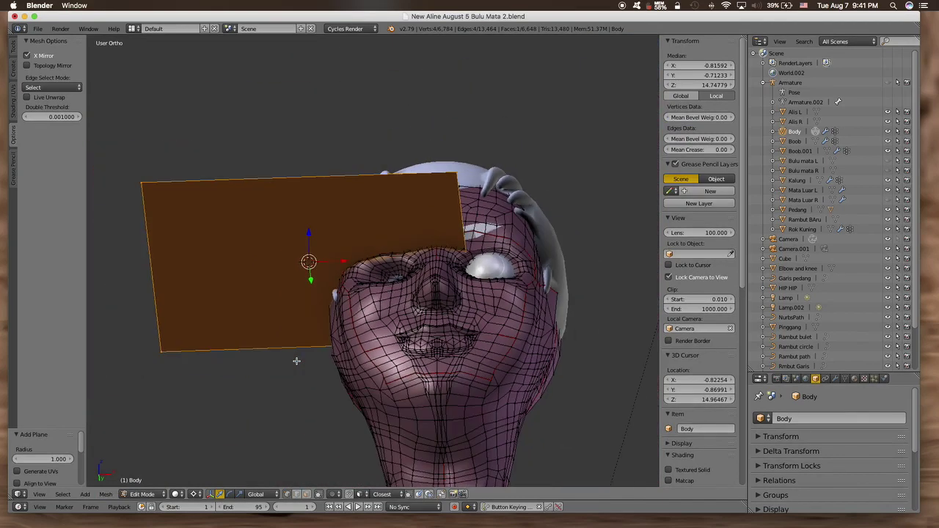
scroll(296, 361, up, 2)
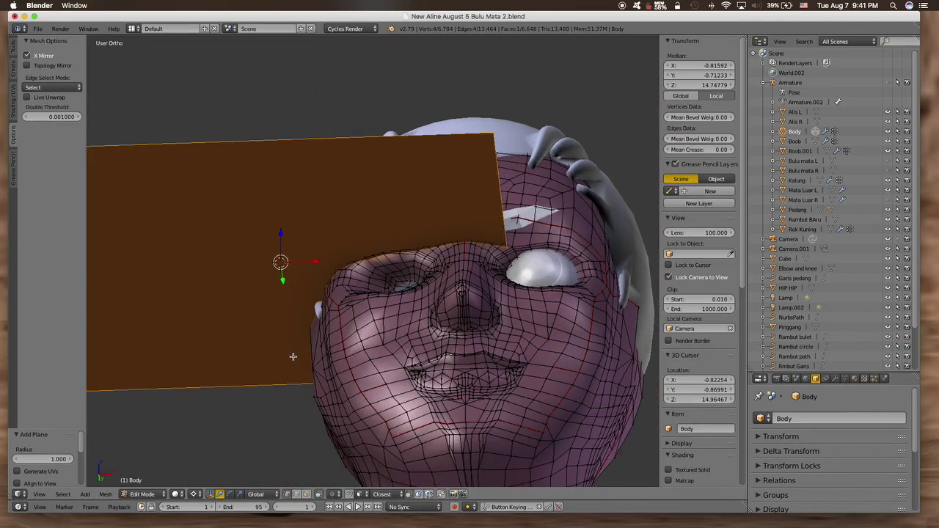
middle_drag(292, 356, 298, 361)
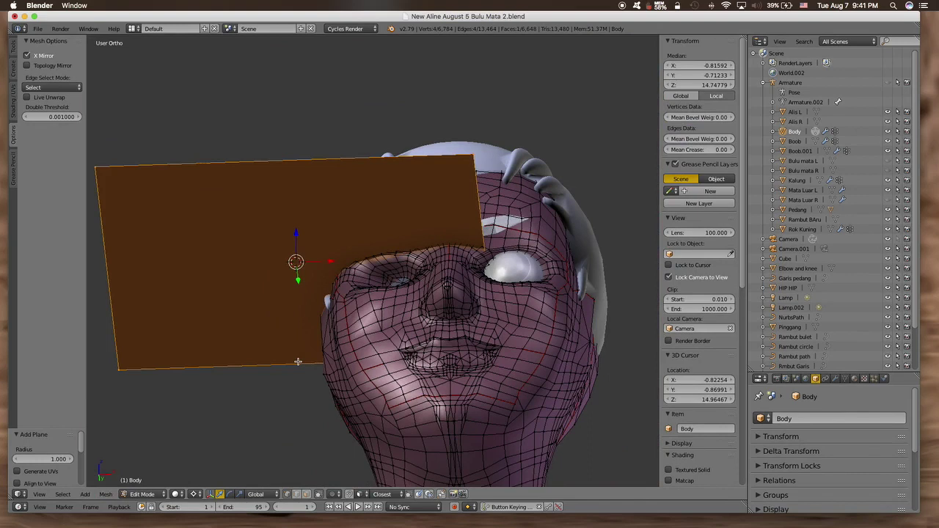
key(alt+m)
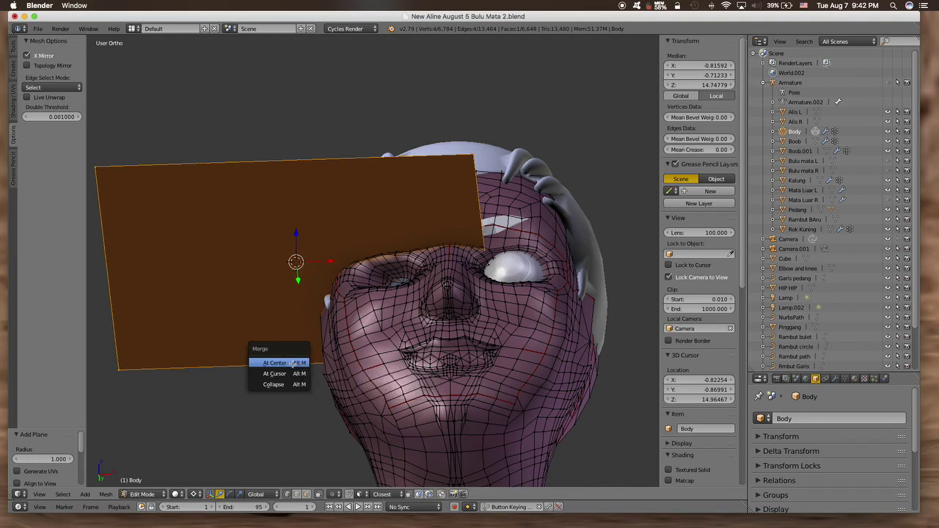
Merge all of the plane's vertices At Center into one vertex.
click(294, 363)
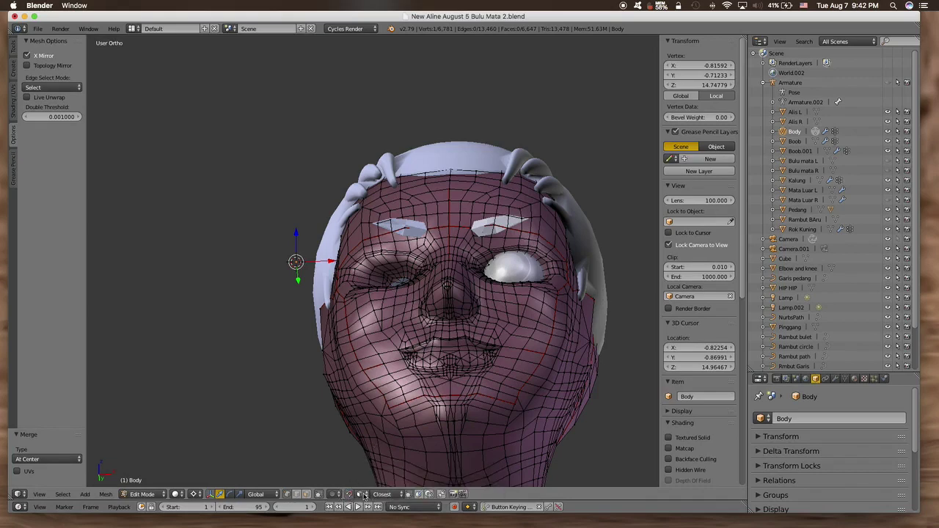
Set the snap element to Face and move the lone vertex beside the face.
click(365, 495)
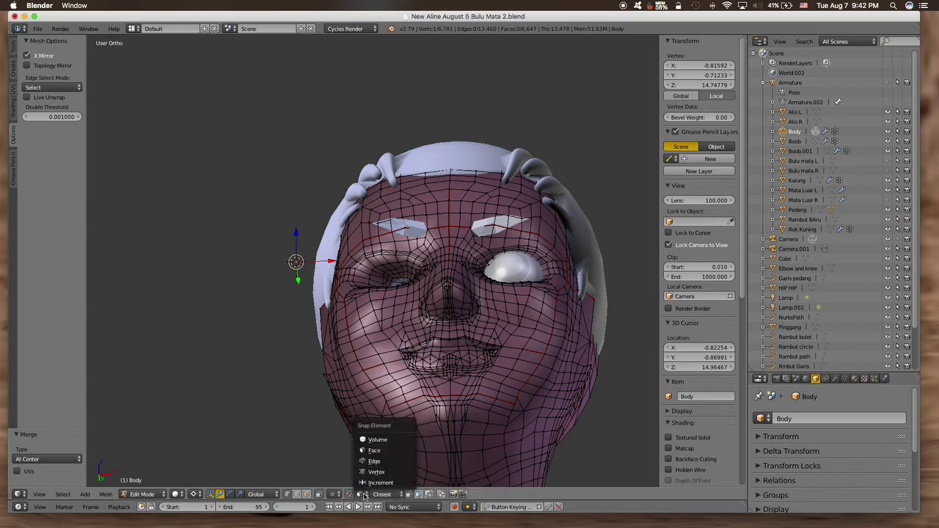
click(393, 451)
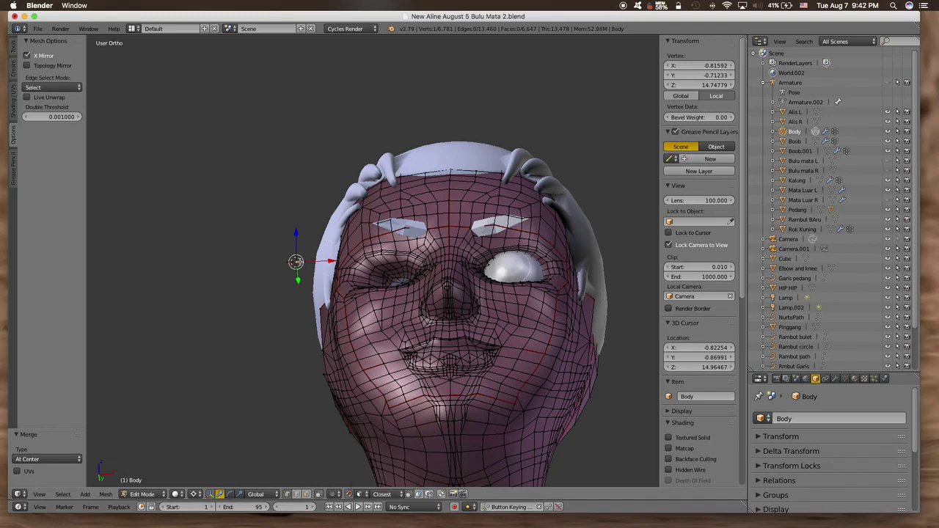
key(g)
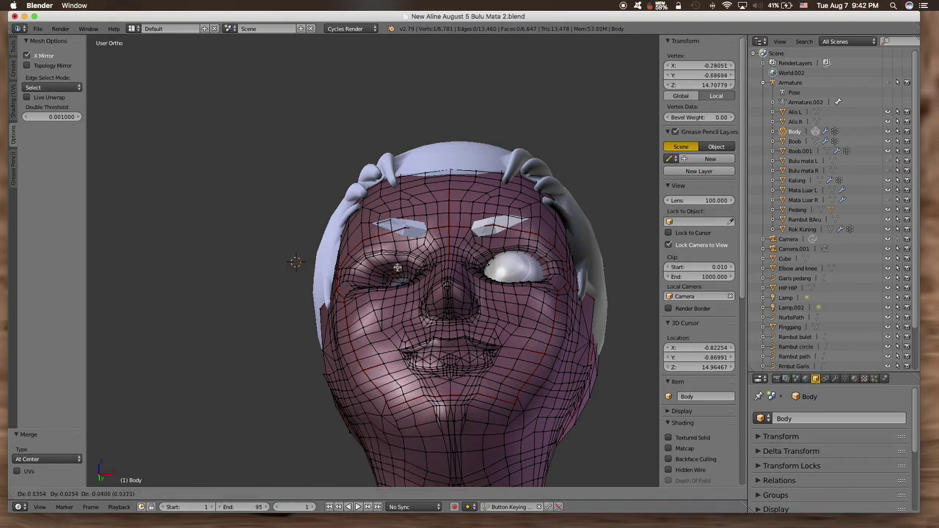
click(405, 261)
scroll(405, 261, up, 3)
scroll(405, 261, up, 2)
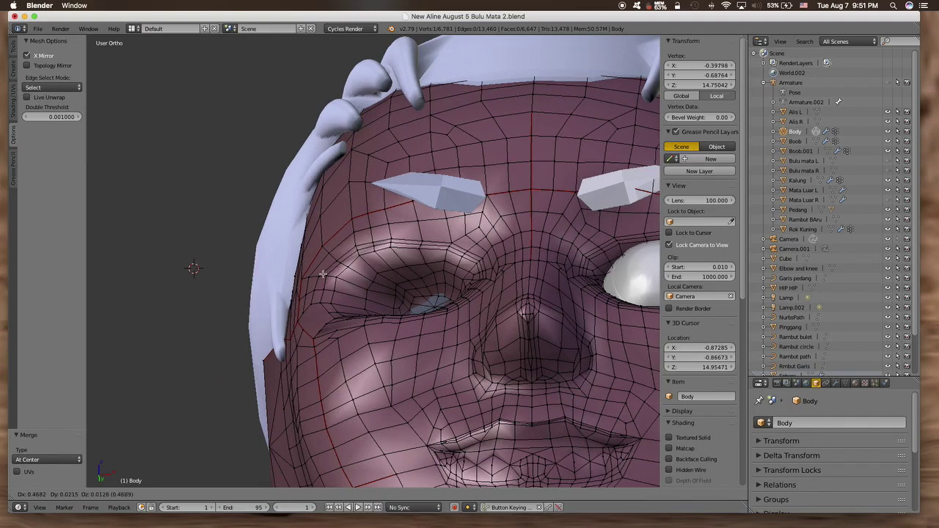
click(229, 299)
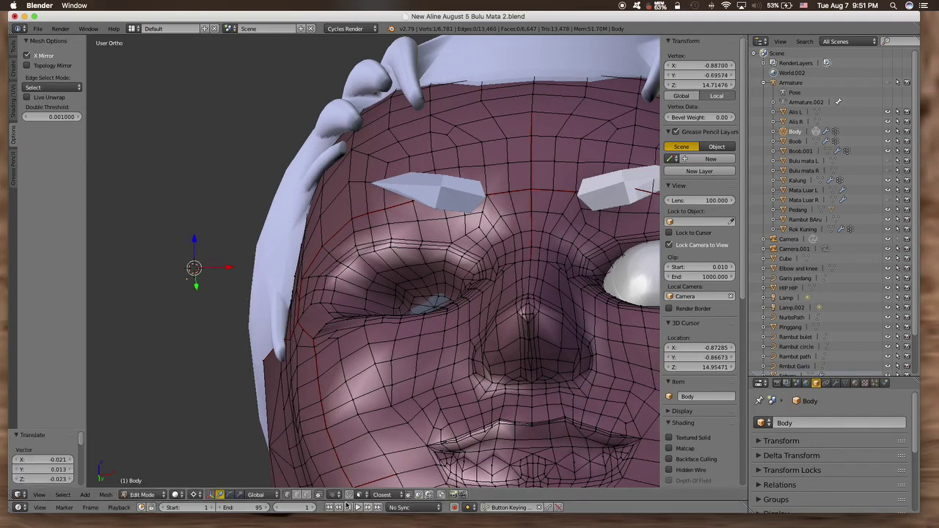
Turn on face snapping and drop the vertex onto the upper eyelid.
click(350, 498)
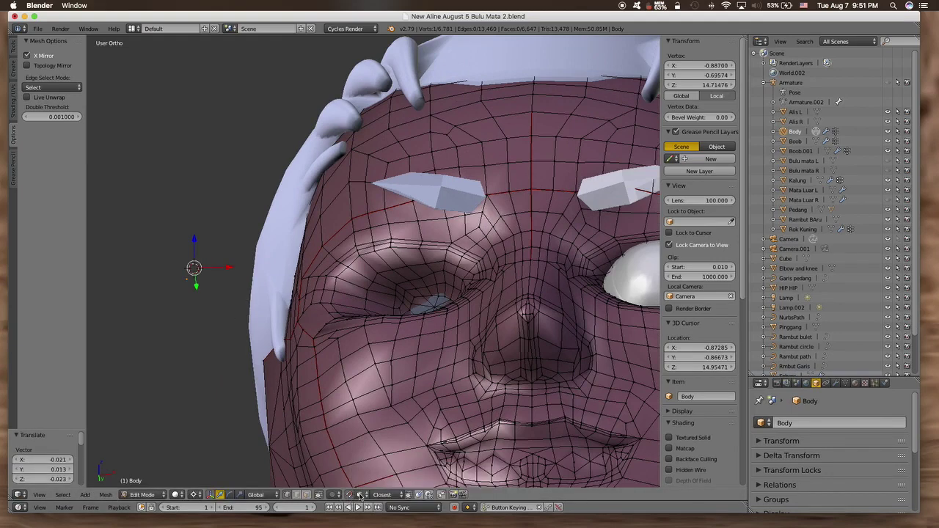
click(360, 495)
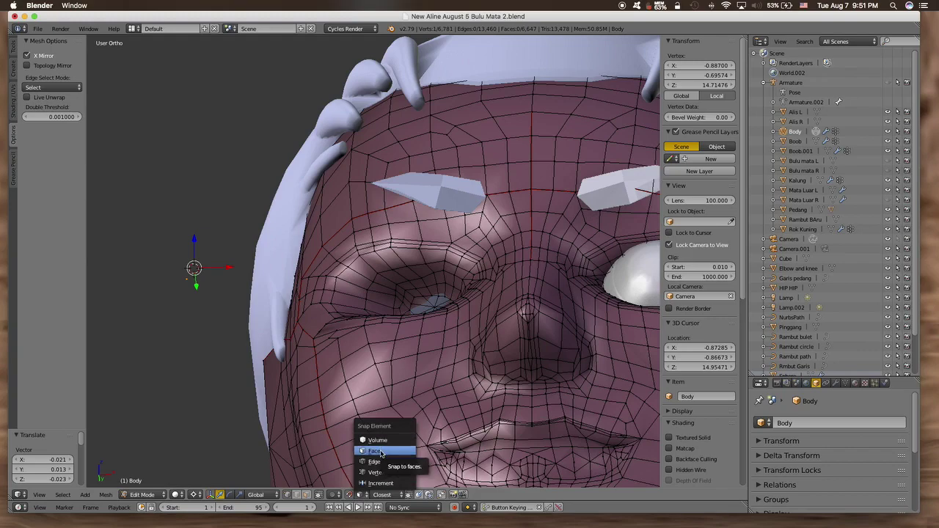
click(380, 453)
scroll(272, 286, up, 3)
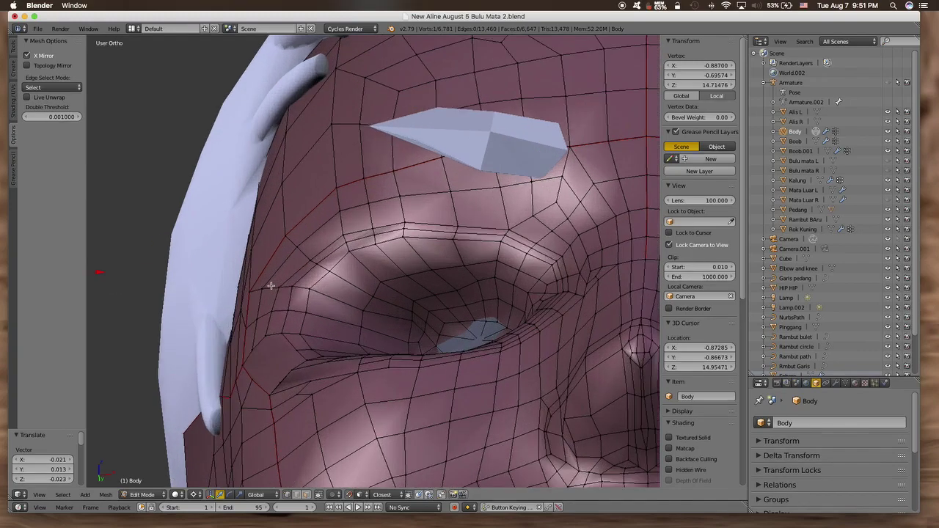
scroll(212, 295, down, 2)
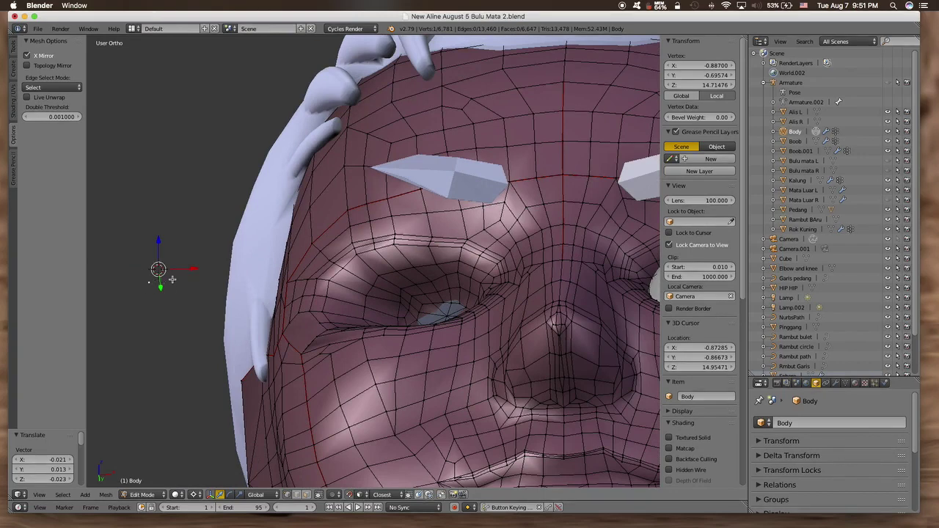
key(g)
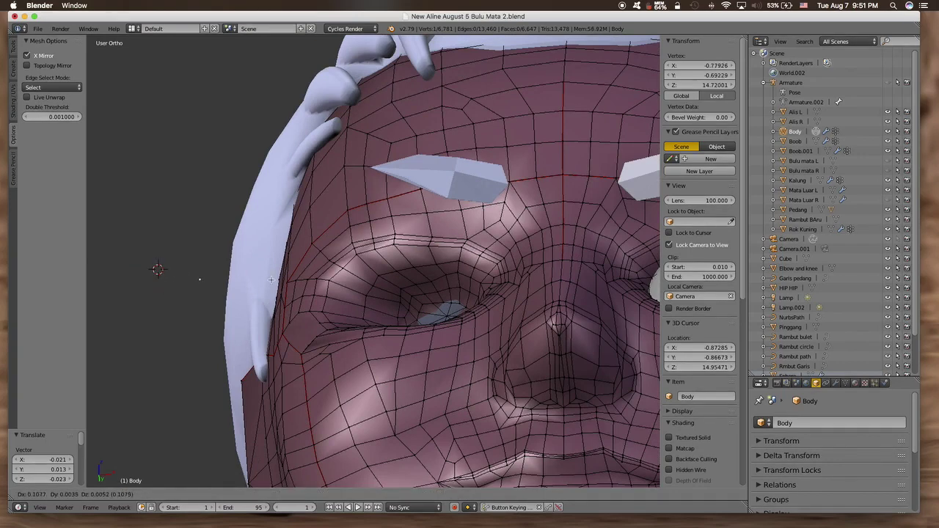
click(457, 251)
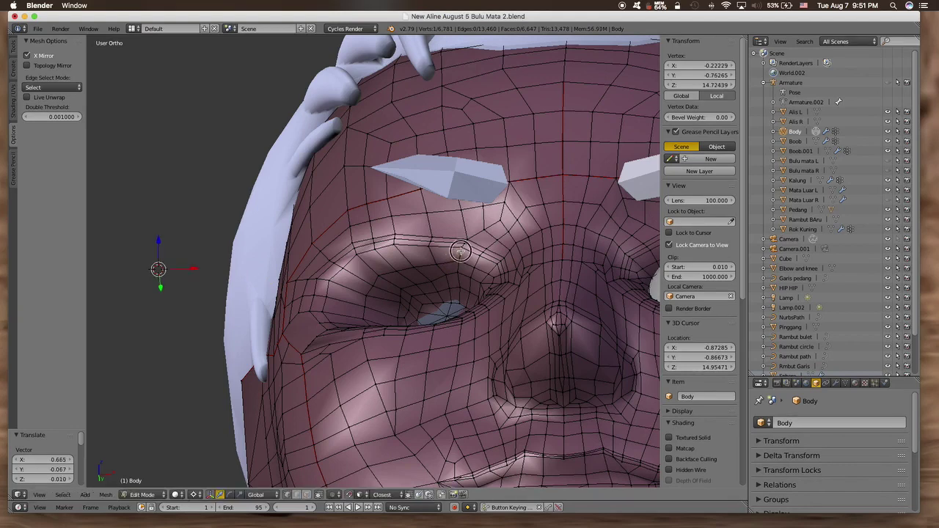
right_click(461, 254)
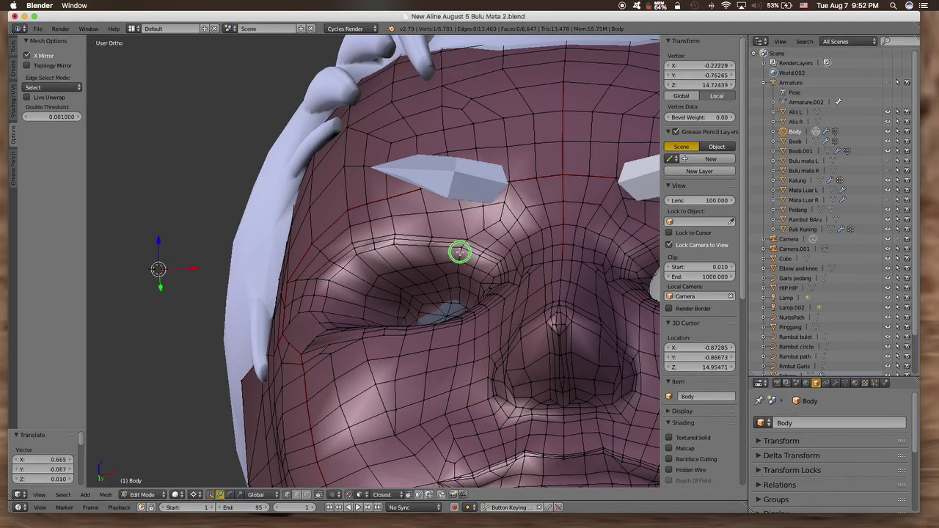
scroll(433, 277, up, 5)
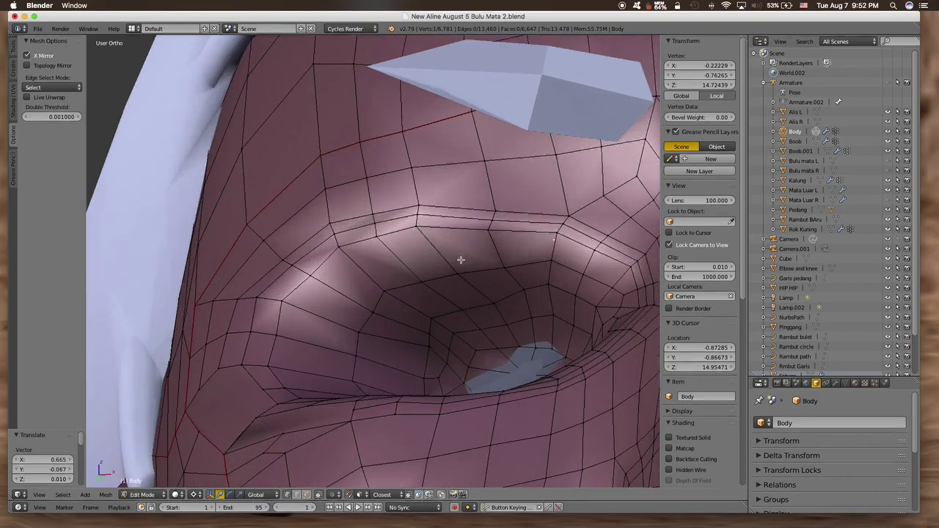
Place the vertex on the eyelid and extrude three more vertices along the lid.
key(g)
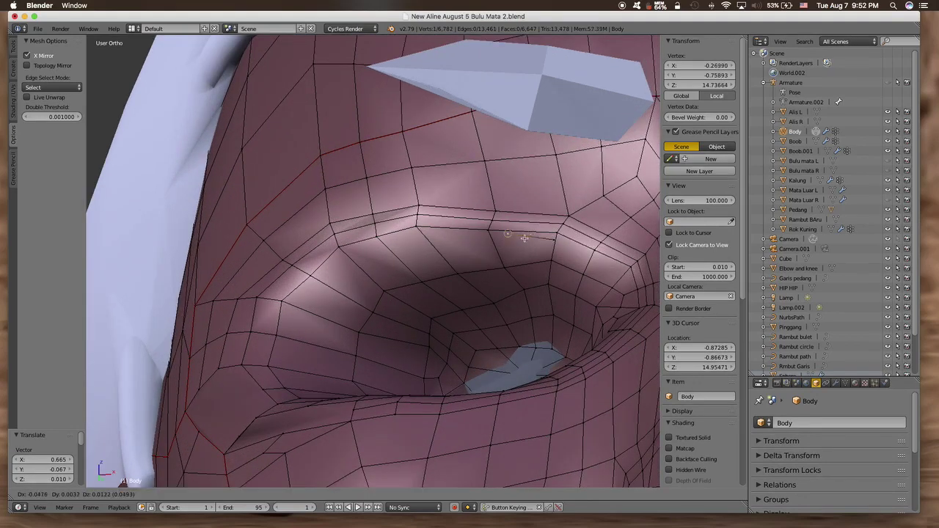
click(488, 239)
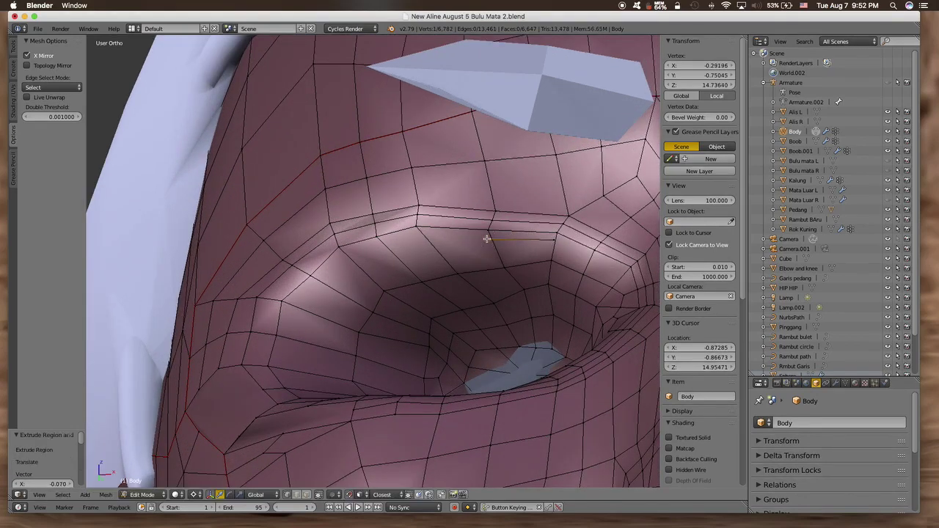
key(e)
click(374, 249)
key(e)
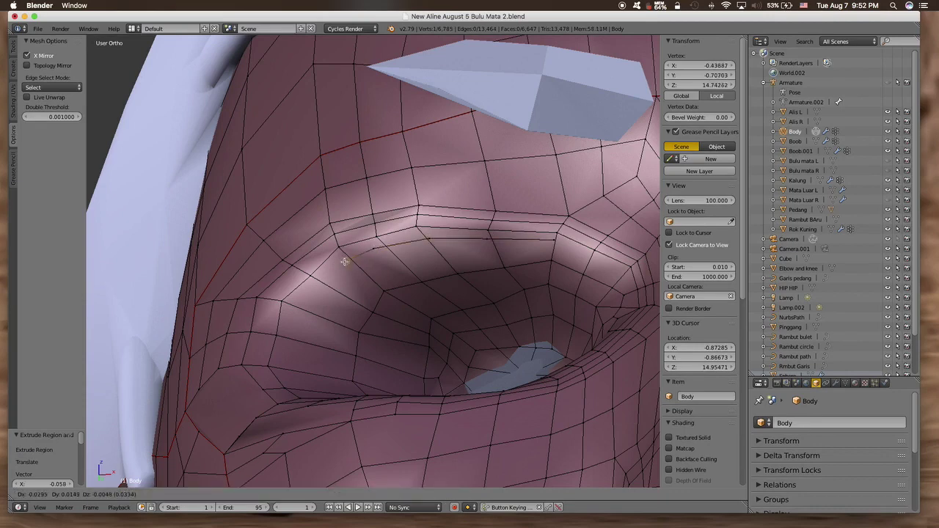
click(343, 261)
key(e)
click(317, 276)
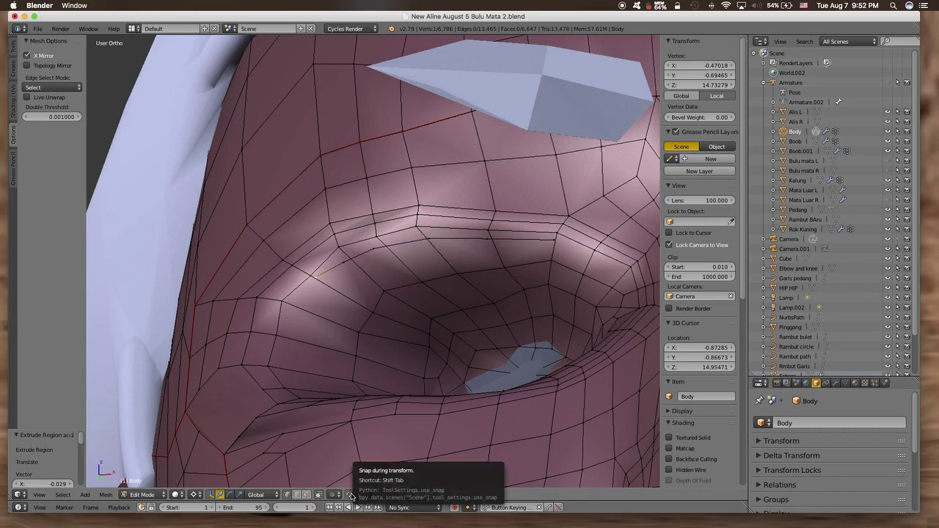
With snapping on, move the eyelid corner vertex up and outward, undoing a stray extrusion.
click(350, 497)
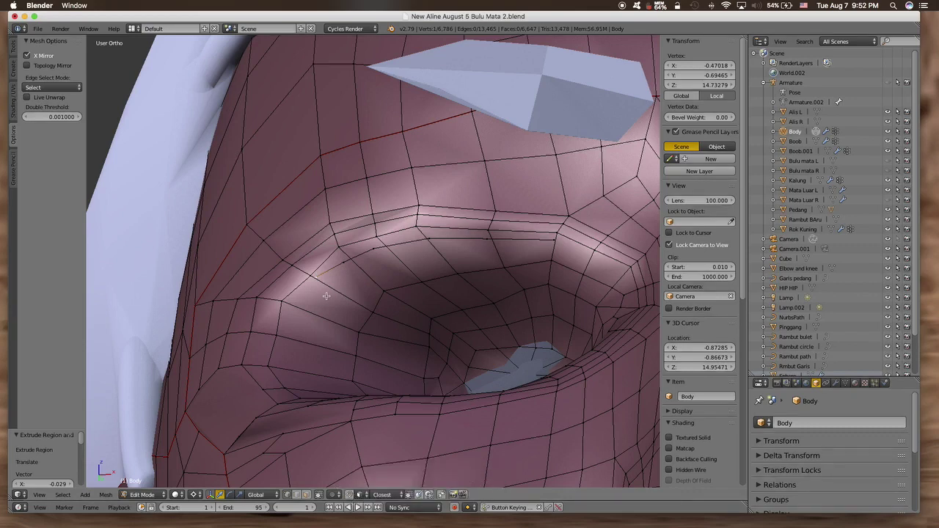
key(g)
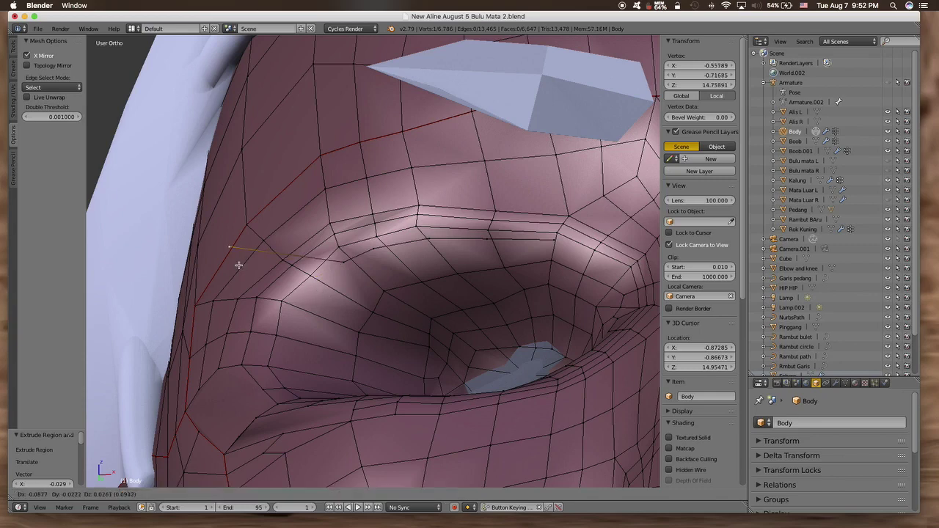
click(229, 260)
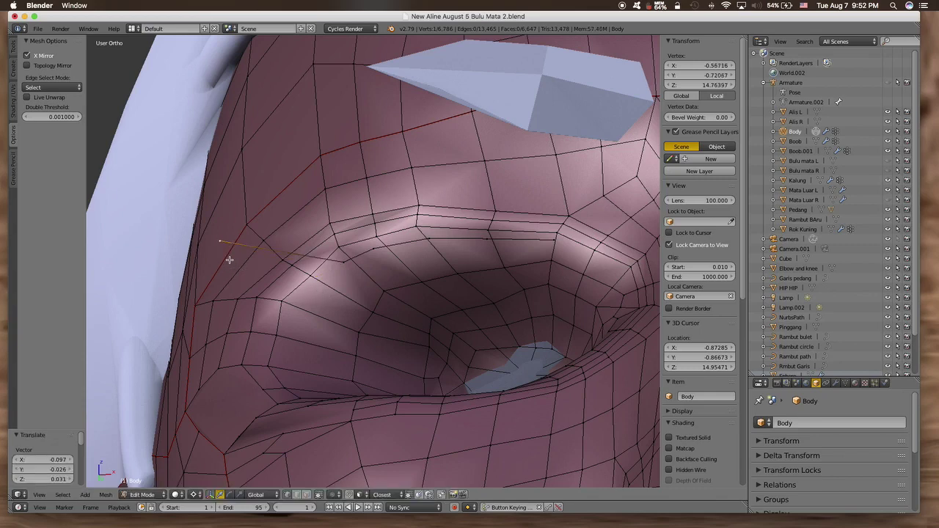
key(e)
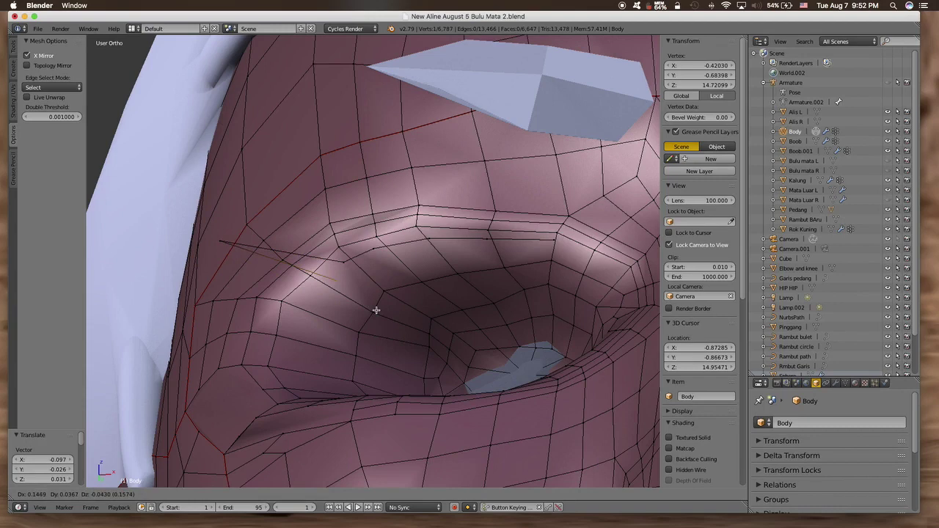
click(378, 315)
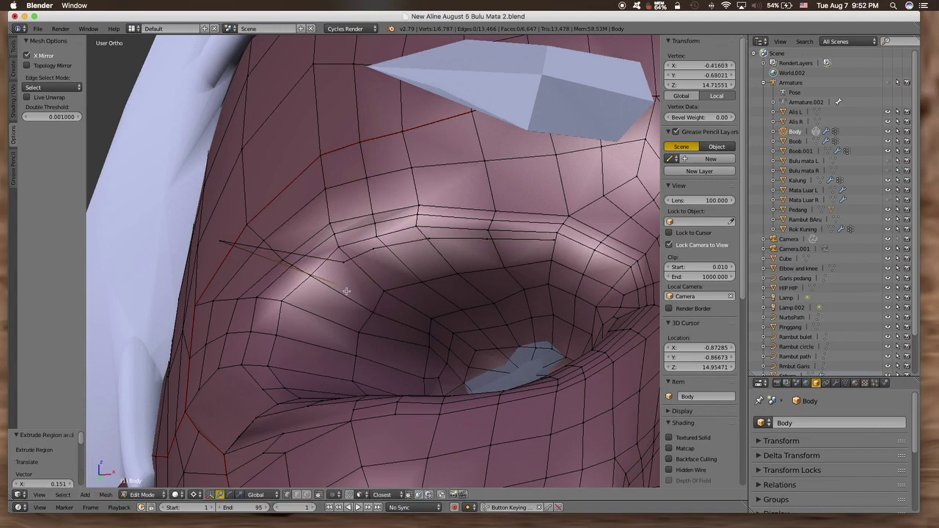
key(ctrl+z)
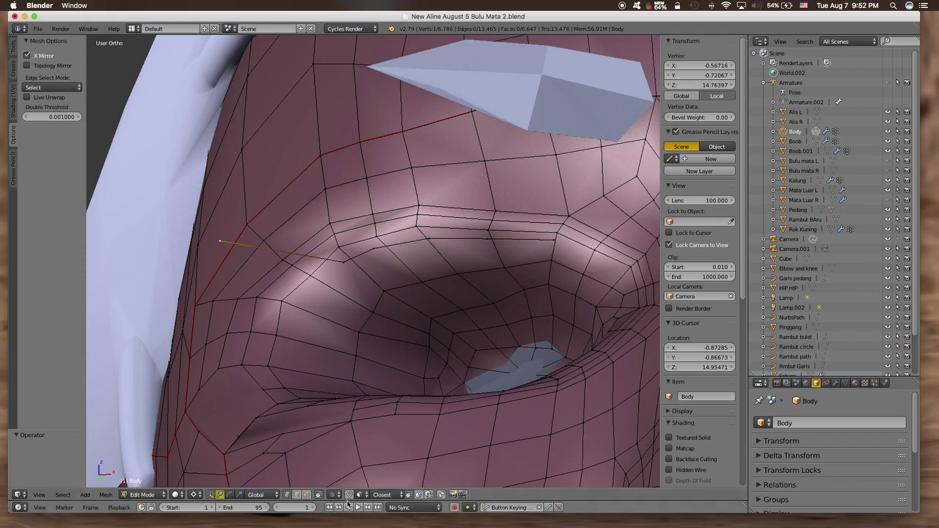
Extrude a five-point zig-zag vertex chain from an upper eyelid vertex.
right_click(558, 245)
key(e)
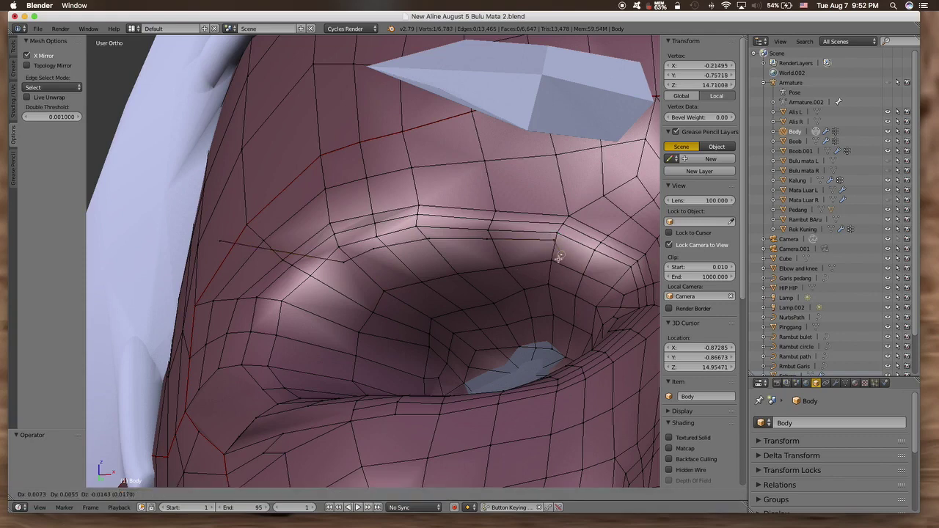
click(573, 265)
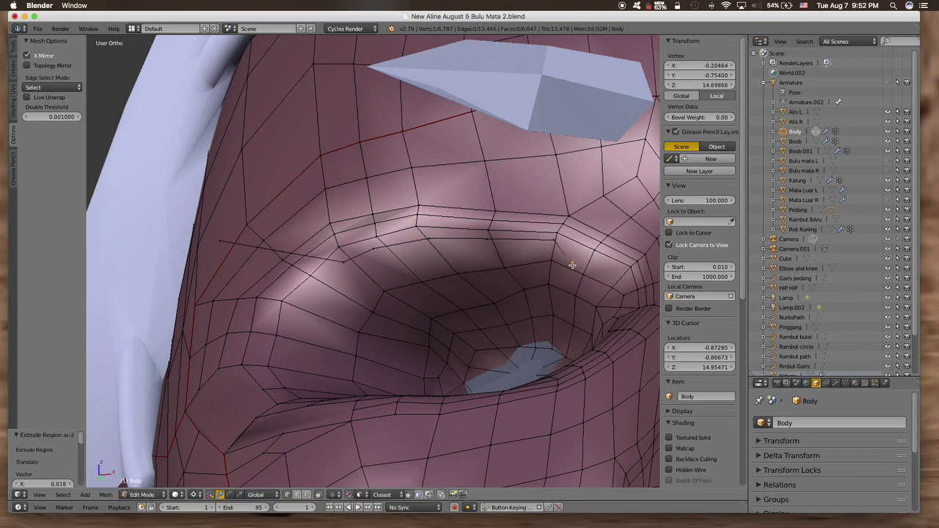
key(e)
click(495, 260)
key(e)
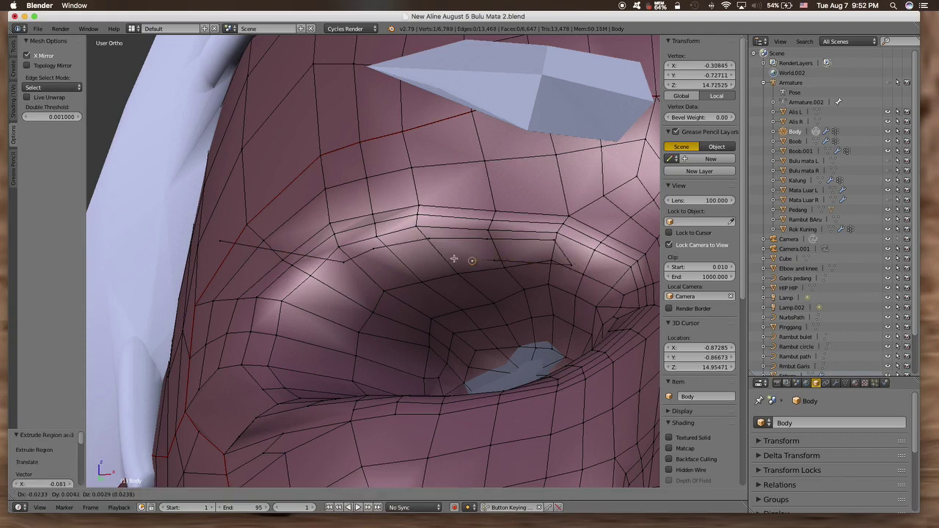
click(434, 266)
key(e)
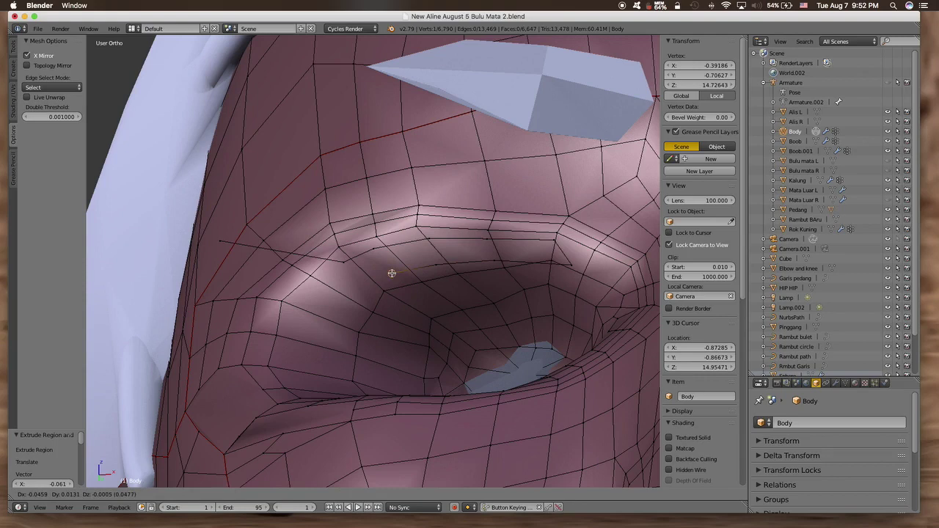
click(390, 273)
key(e)
click(356, 286)
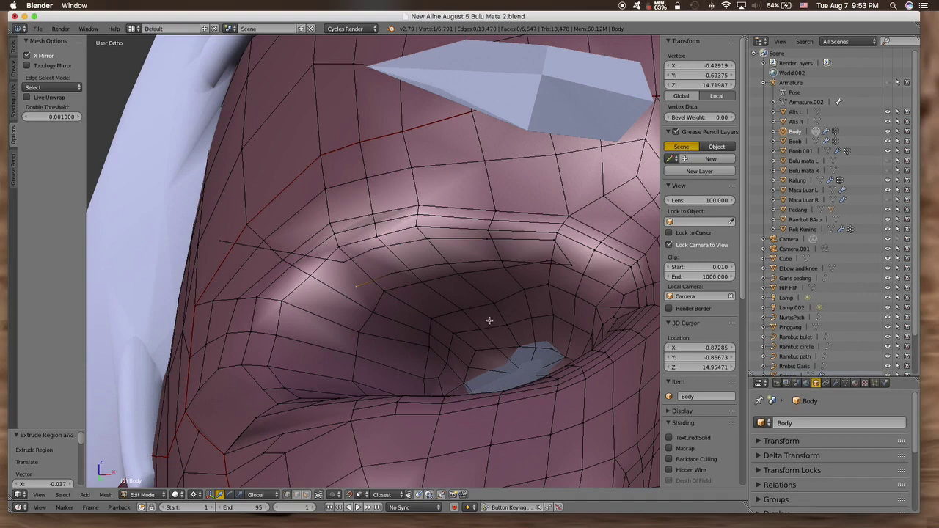
In edge select mode, fill three lash gaps of the zig-zag chain with faces.
click(297, 494)
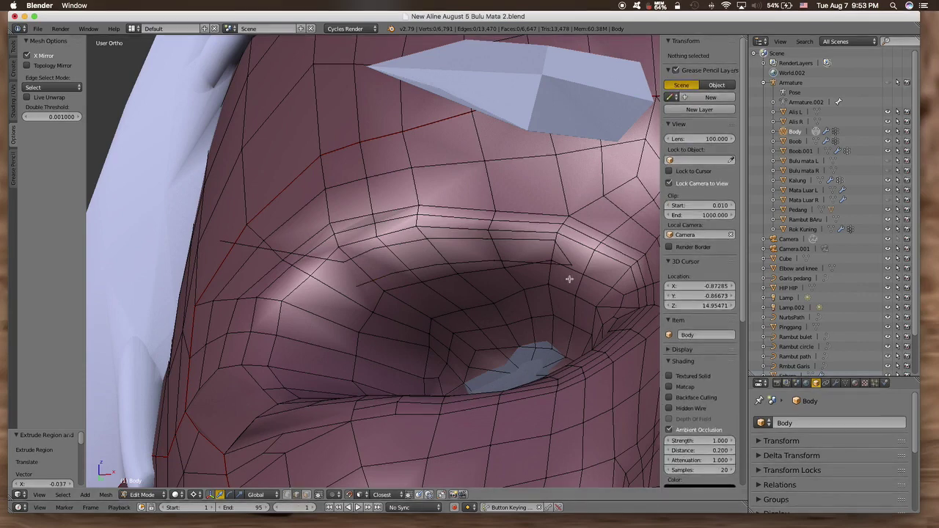
right_click(567, 256)
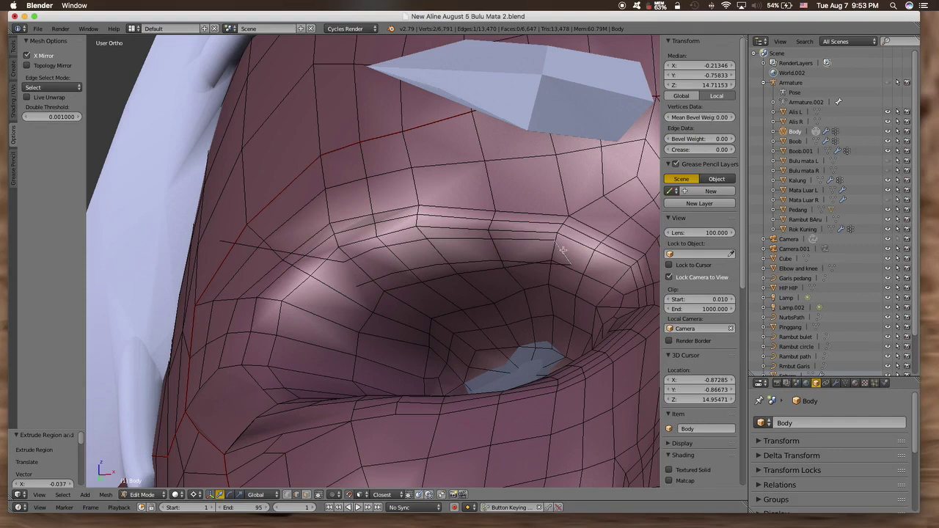
key(f)
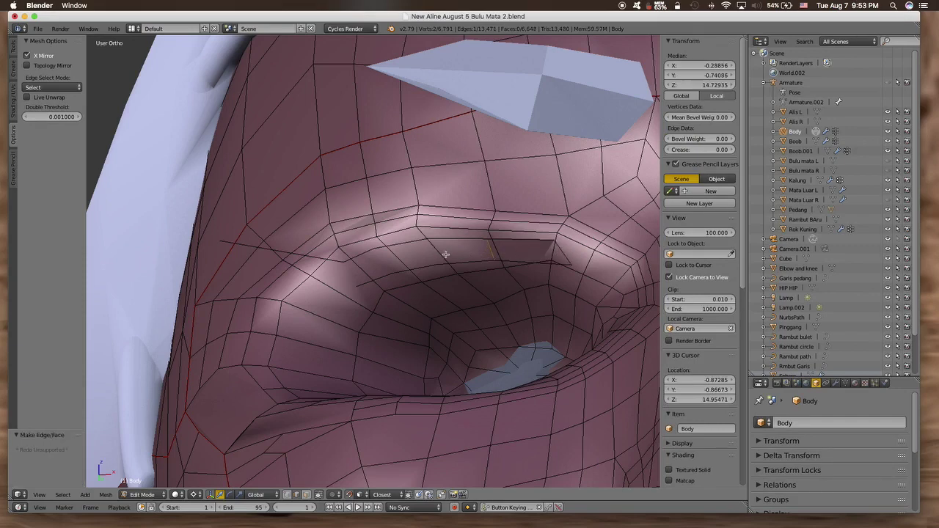
key(f)
key(f)
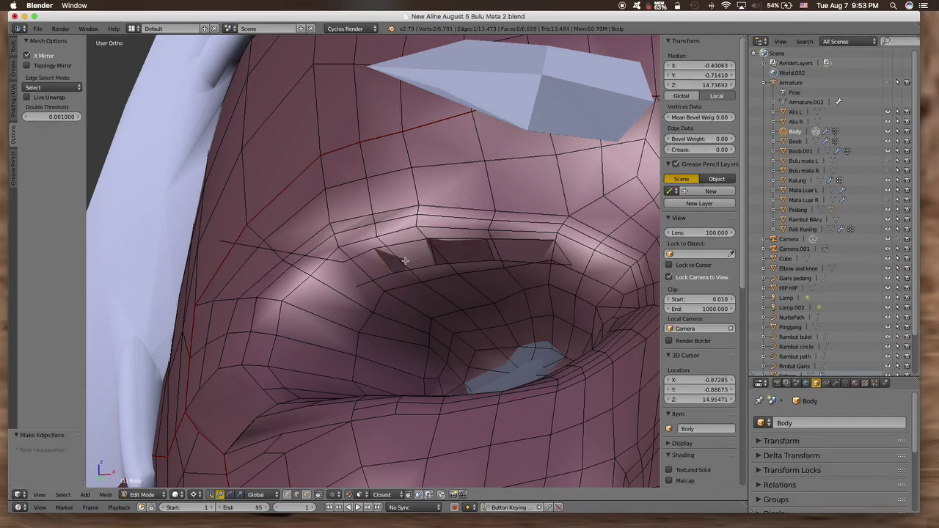
key(f)
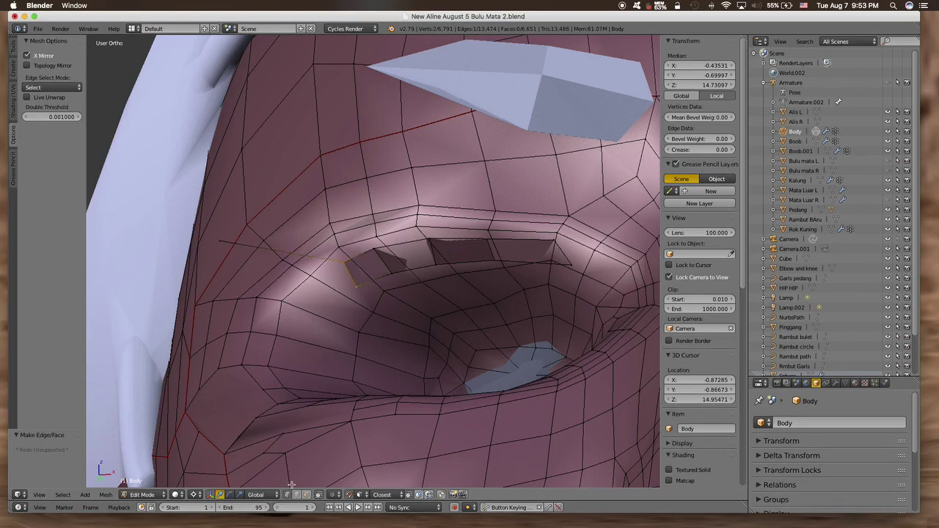
Extrude a new vertex from the outer eye-corner vertex.
right_click(355, 286)
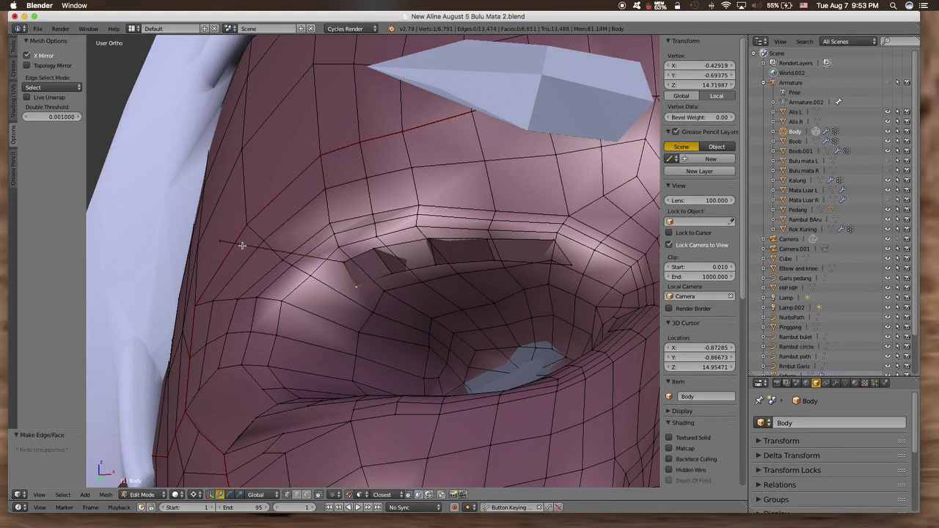
right_click(219, 240)
key(e)
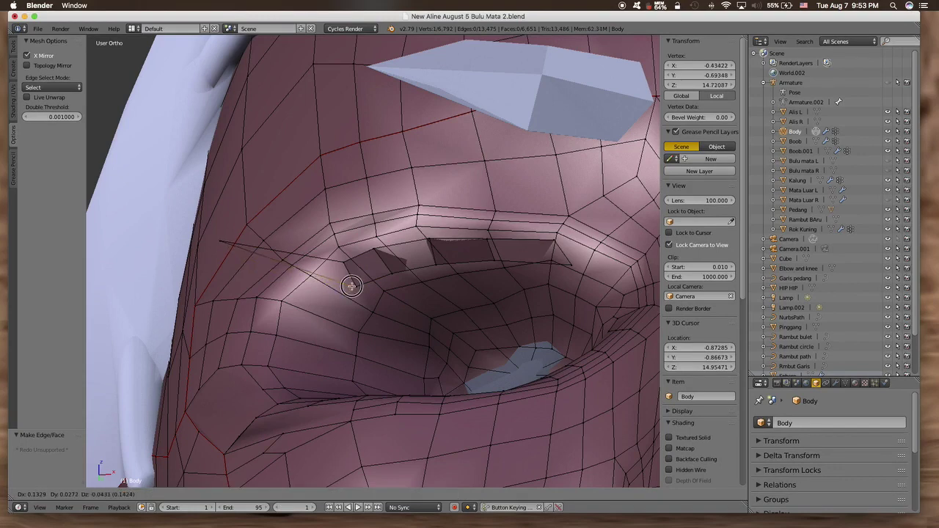
click(351, 286)
scroll(352, 286, up, 2)
Merge the new vertex with its neighbour At Center, then return to edge select.
shift+right_click(336, 314)
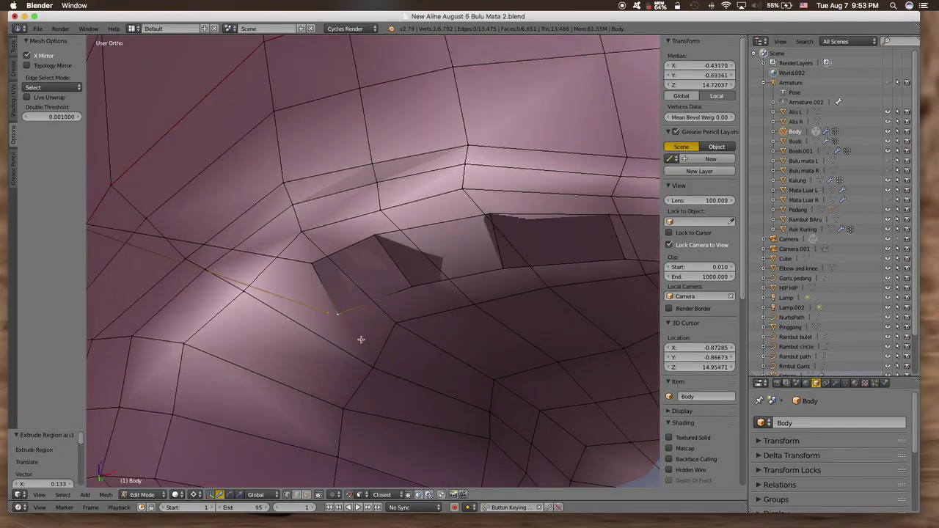
key(alt+m)
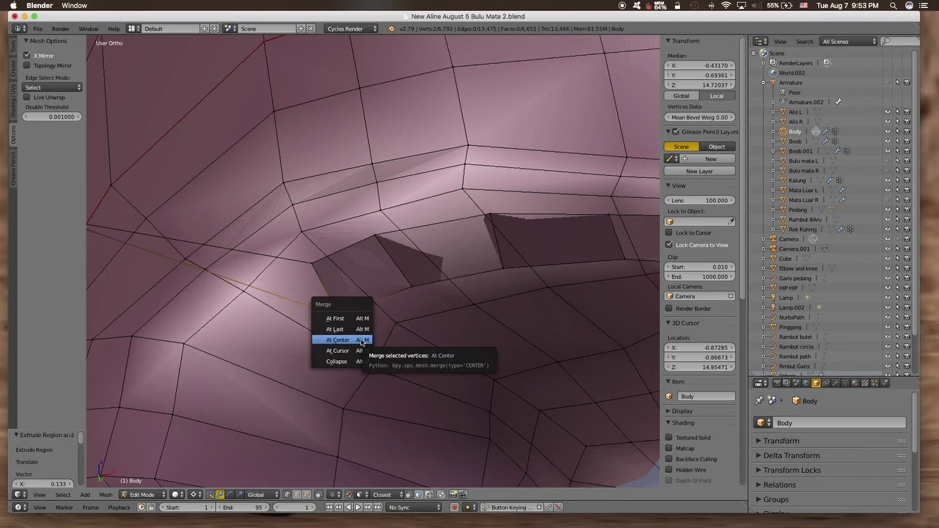
click(361, 340)
scroll(367, 320, down, 3)
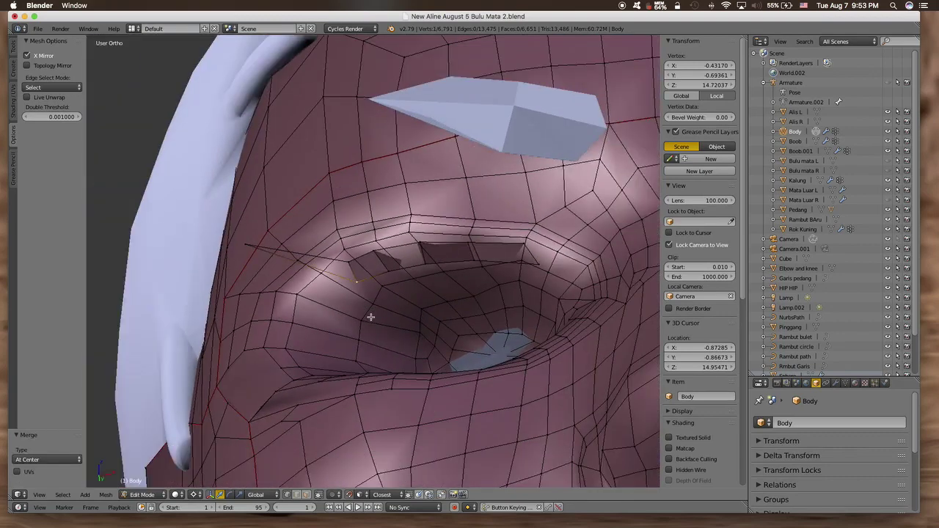
scroll(367, 323, up, 2)
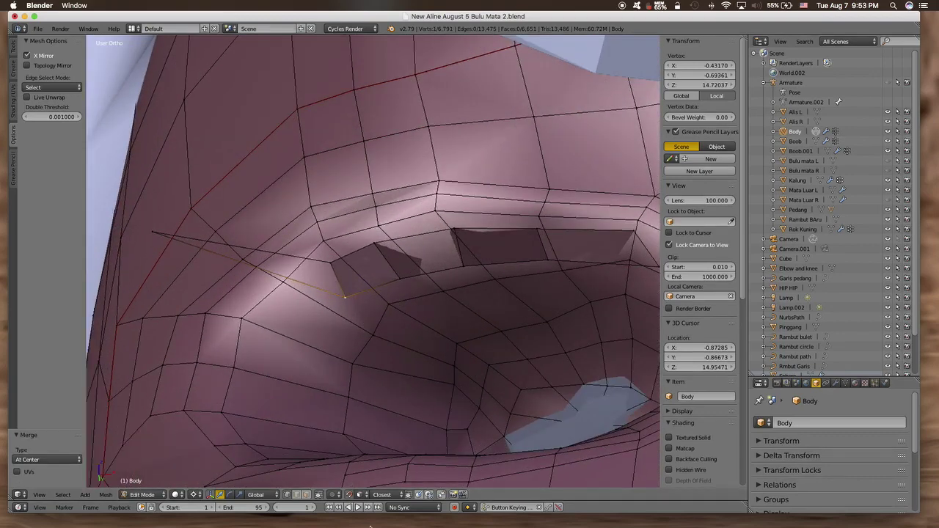
click(305, 495)
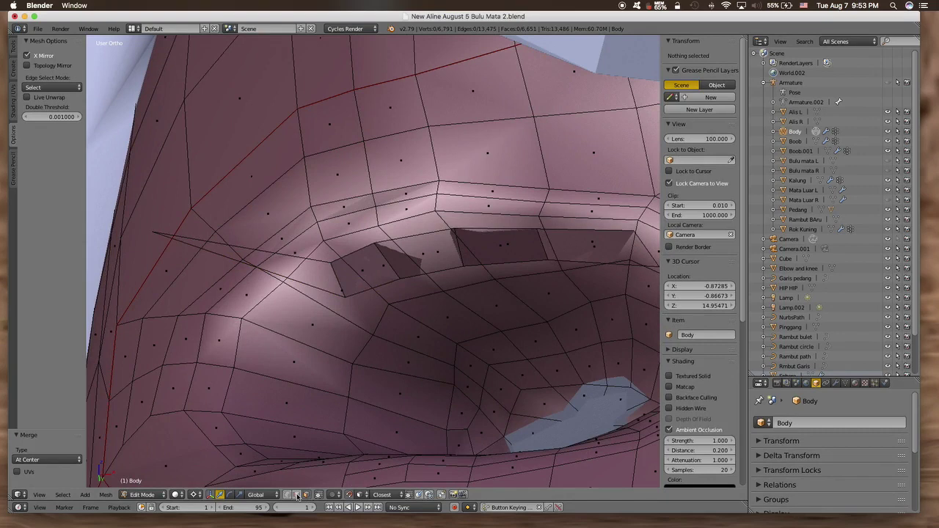
right_click(339, 286)
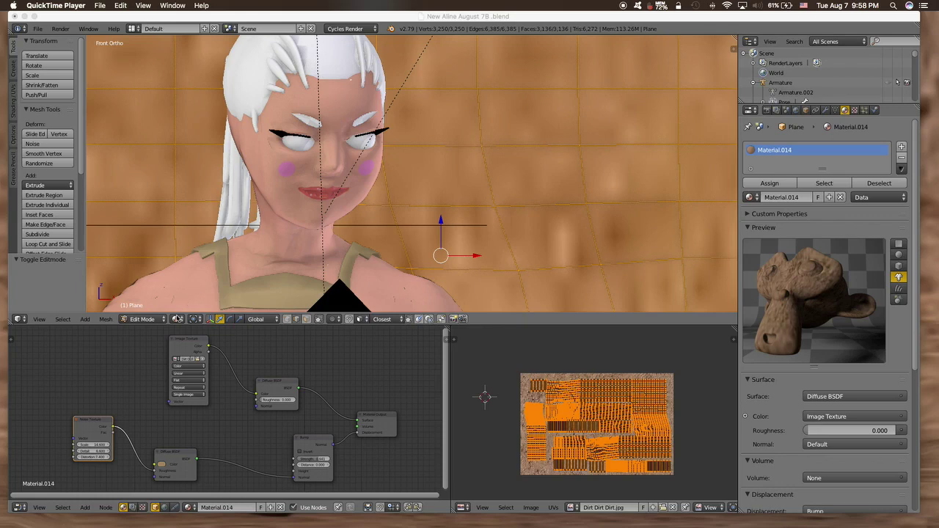
Switch the viewport shading to Rendered.
click(177, 319)
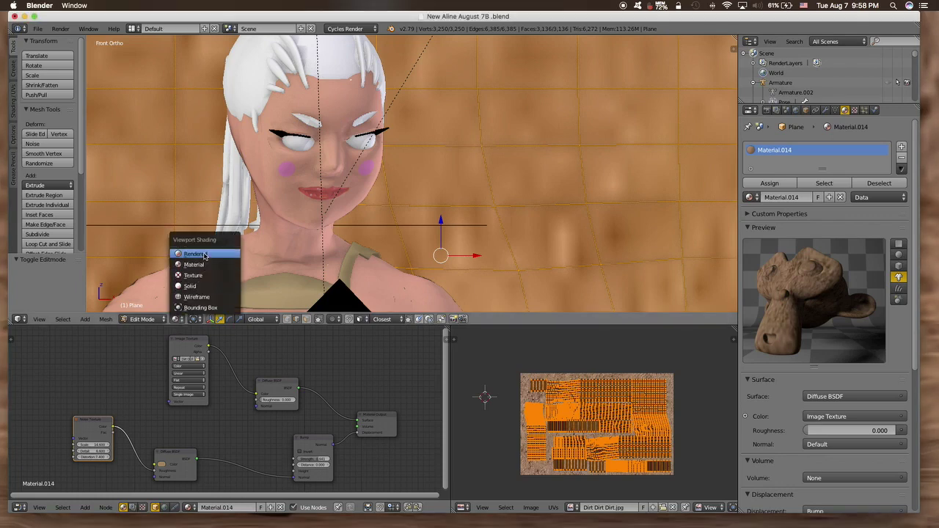
click(195, 254)
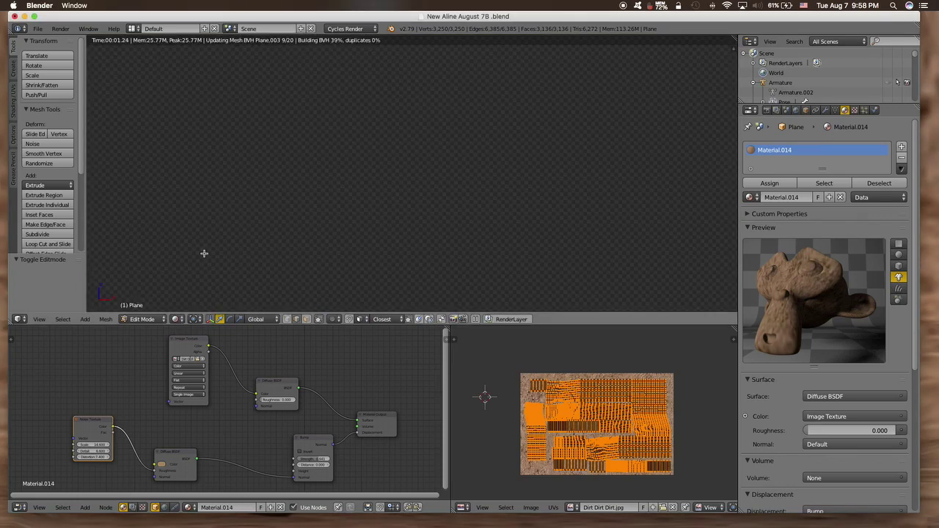